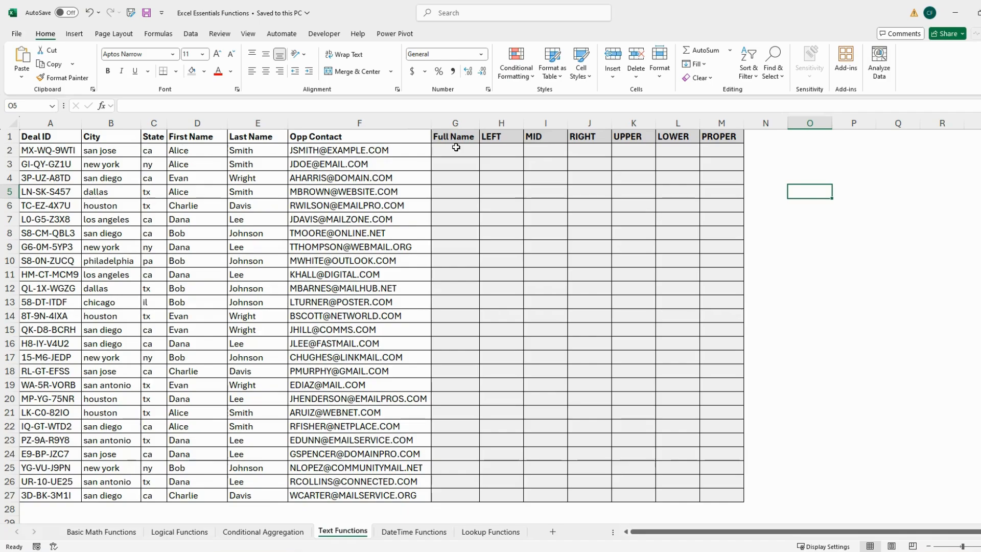
Enter =CONCATENATE(D2," ",E2) in cell G2 to combine the first and last names with a space
click(464, 151)
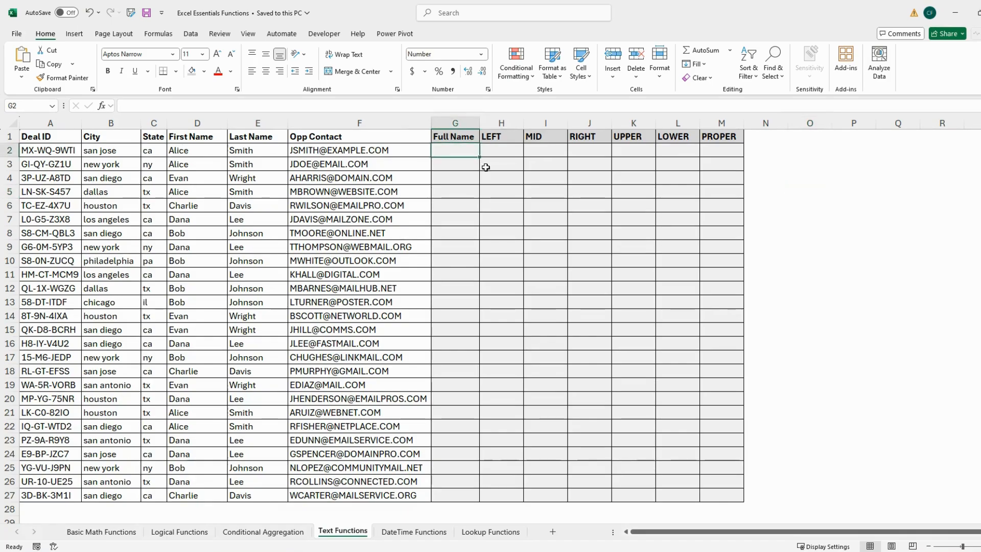
text(=C)
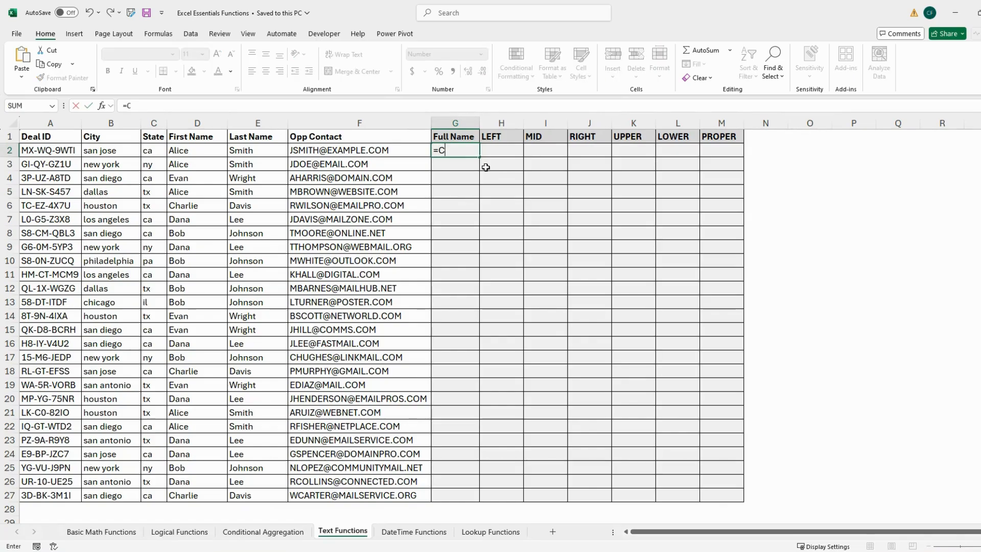
text(ONCATENATE()
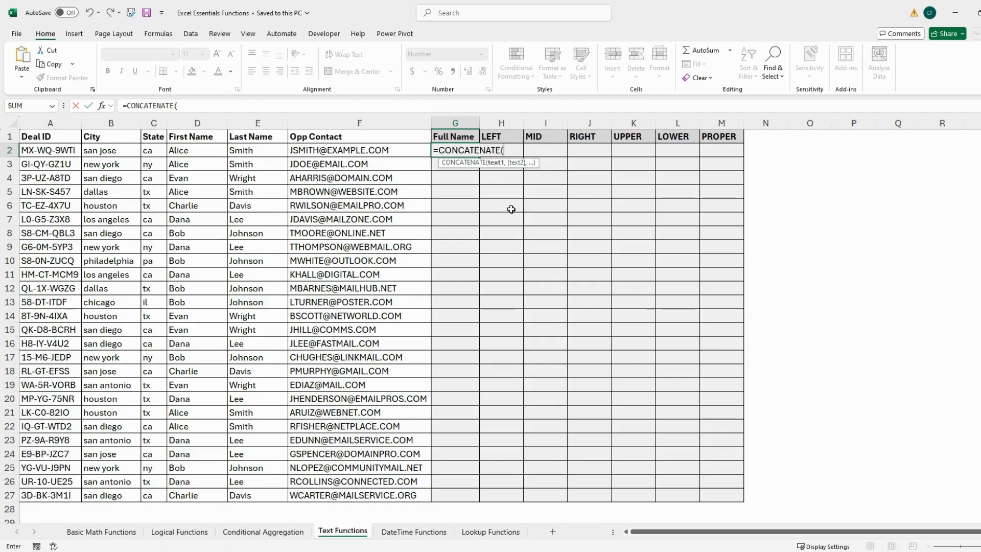
click(207, 151)
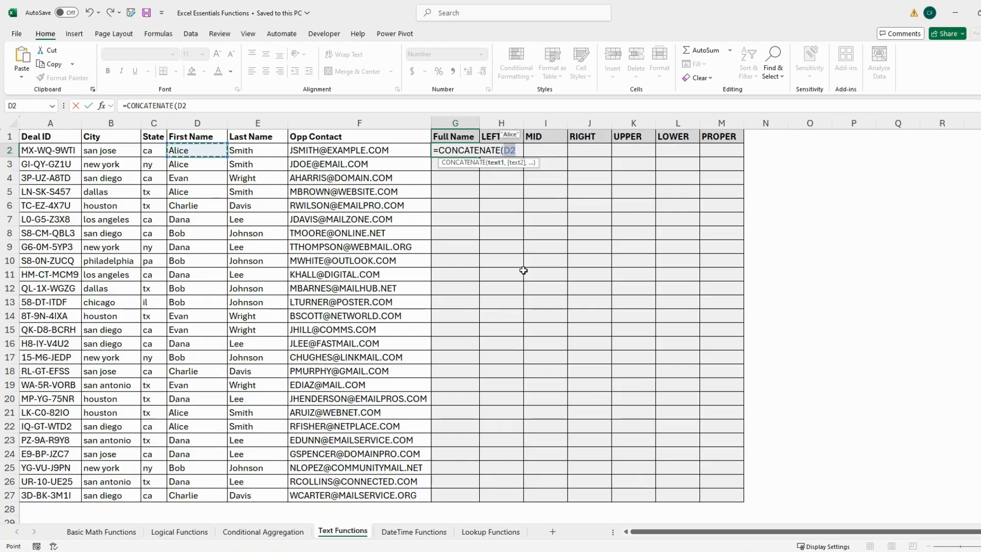
text(,)
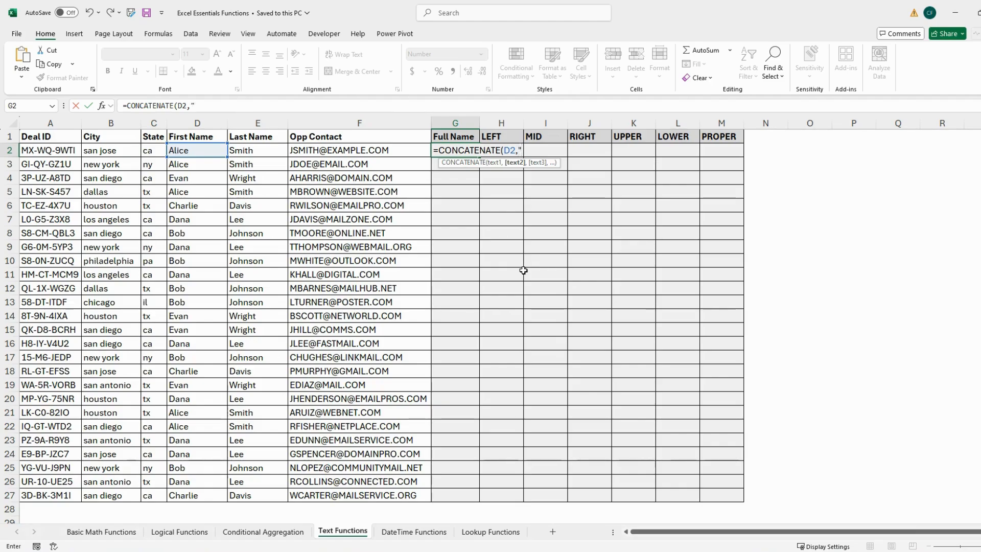
text(")
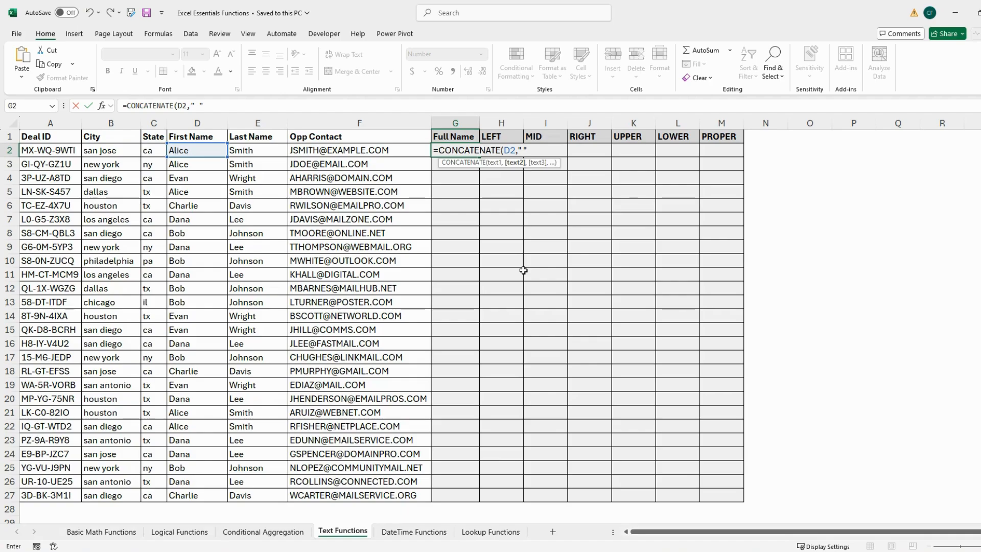
text(,)
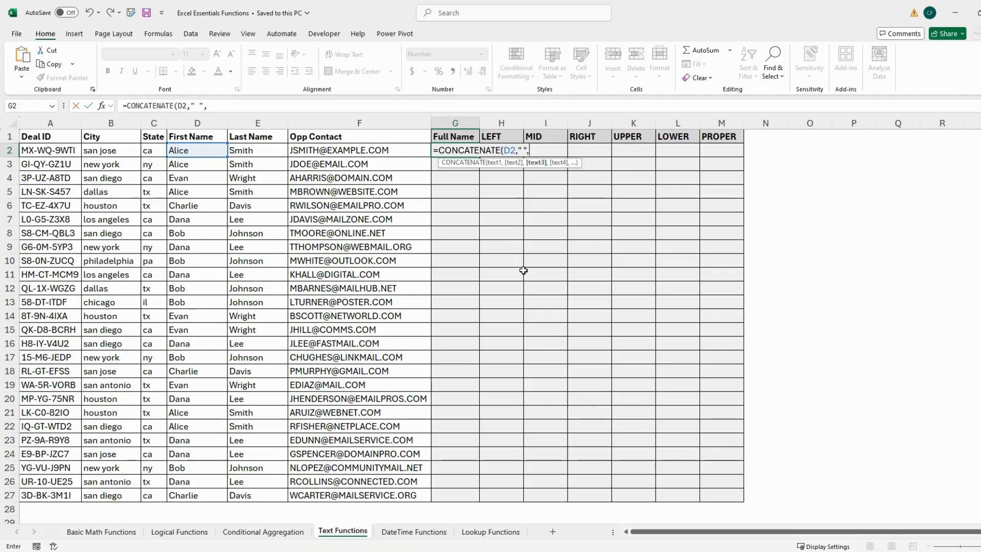
click(260, 150)
text())
key(Return)
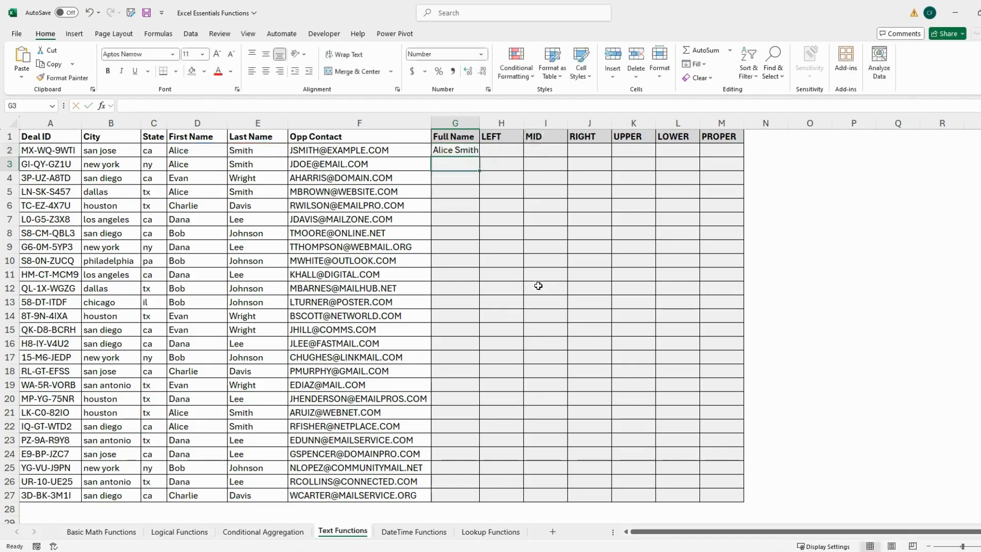
Fill the Full Name formula from G2 down to G27 and auto-fit the width of column G
click(468, 150)
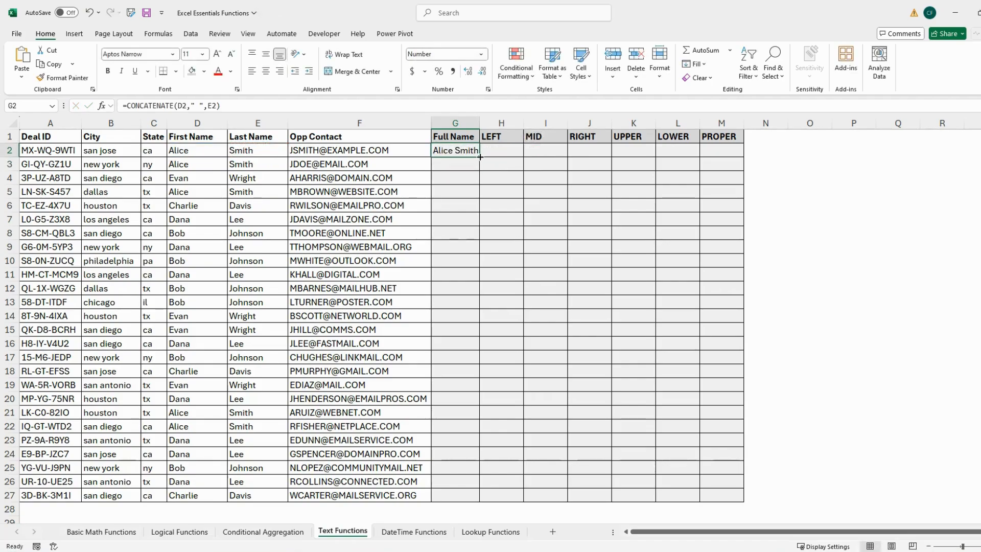
double_click(480, 157)
double_click(480, 123)
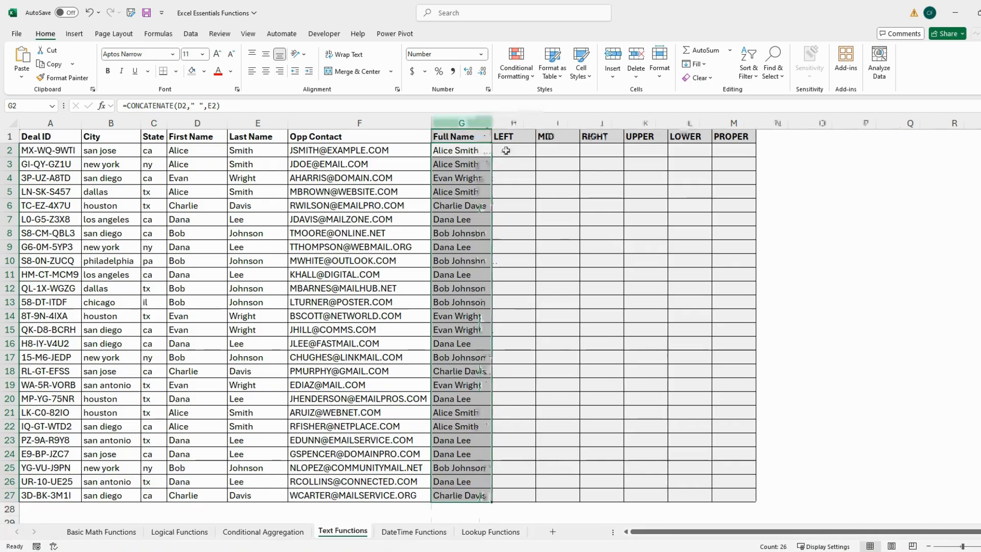
click(828, 250)
Add a second space between the quotation marks in G2's CONCATENATE formula
click(481, 154)
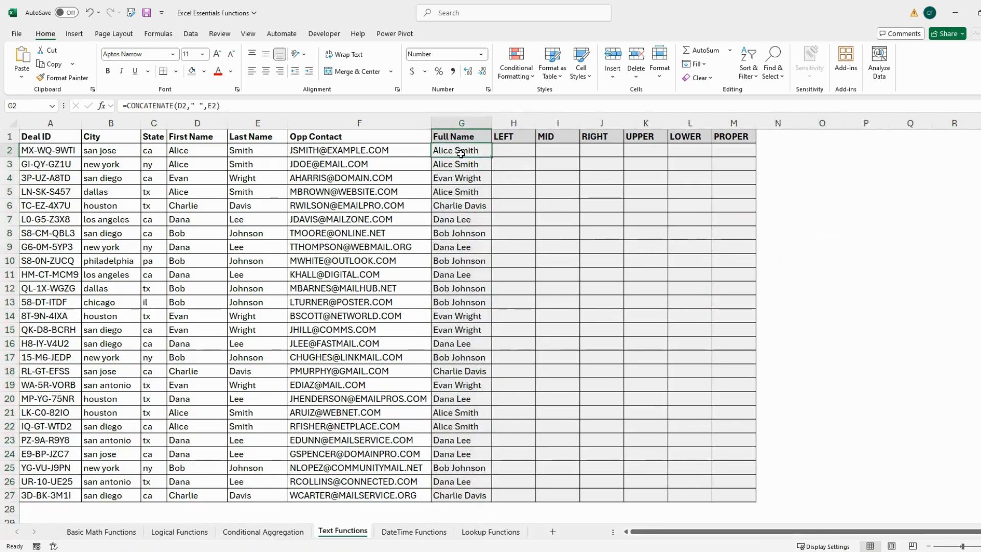
click(199, 106)
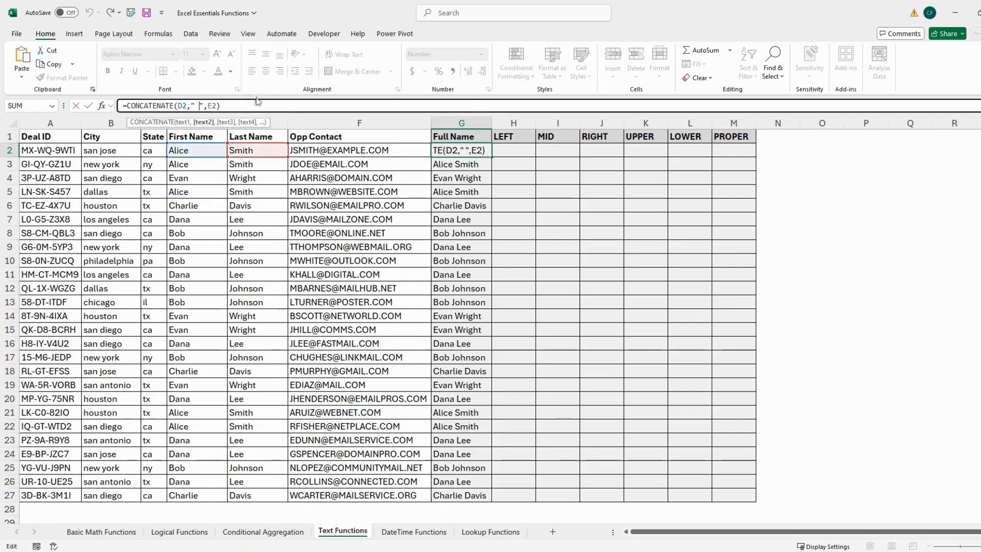
key(Return)
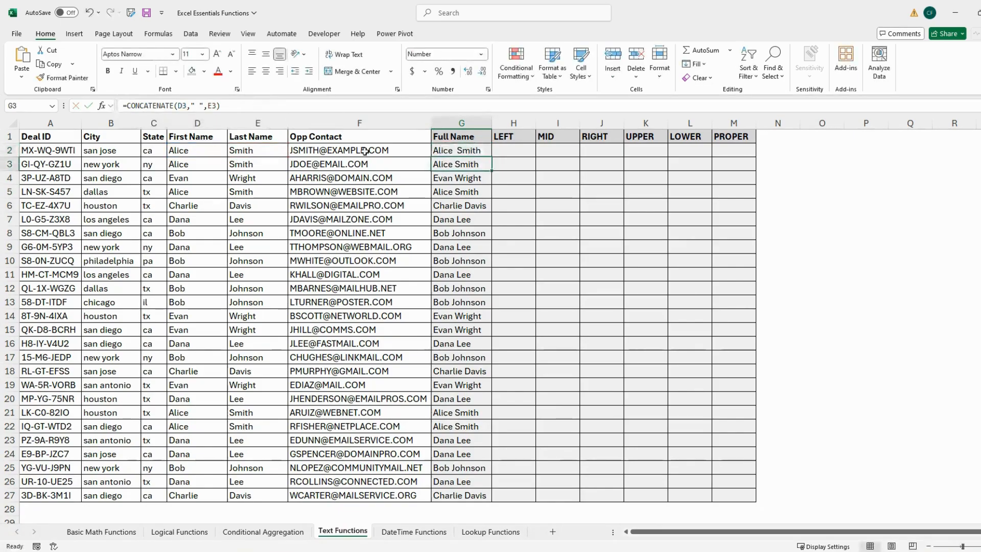
Remove the extra space from G2's formula so it reads =CONCATENATE(D2," ",E2)
click(454, 152)
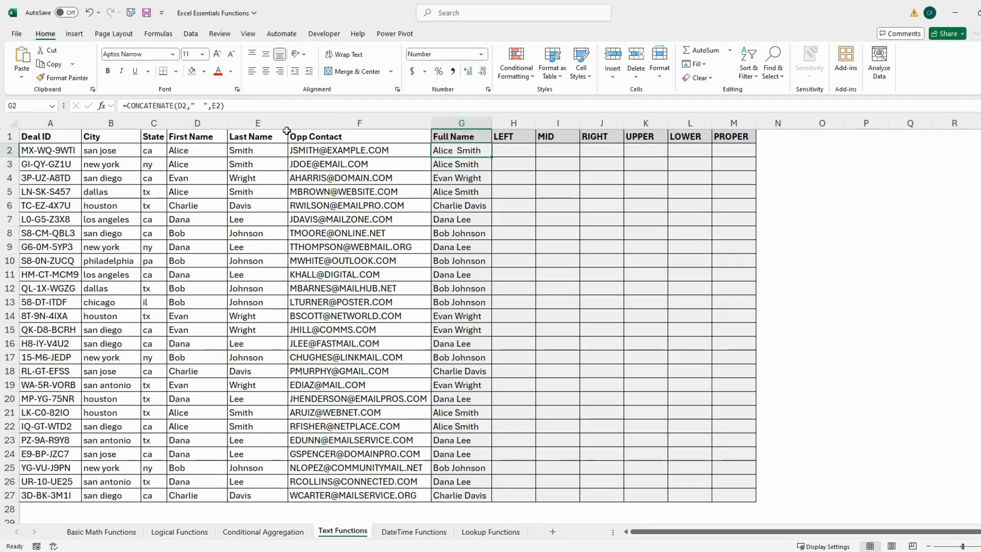
click(207, 106)
key(BackSpace)
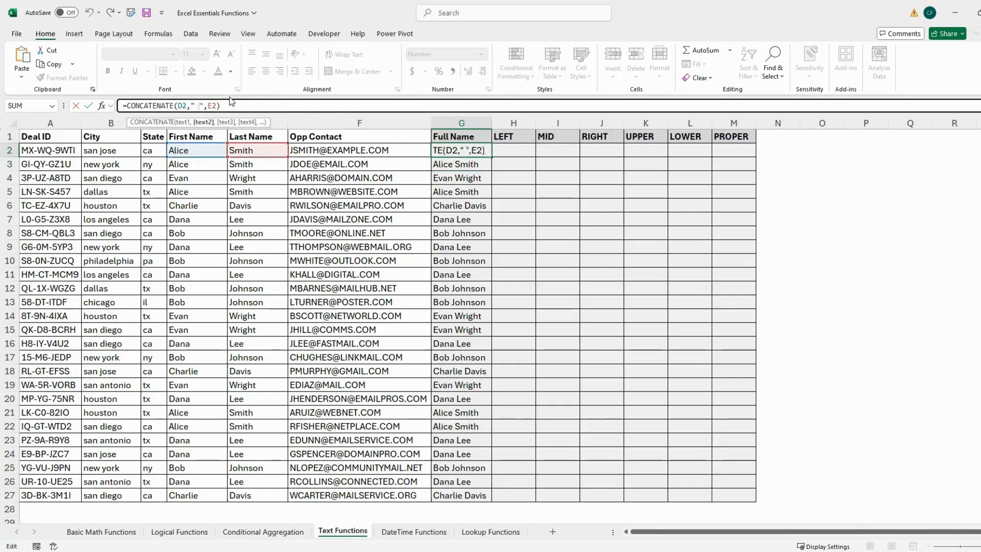
key(Return)
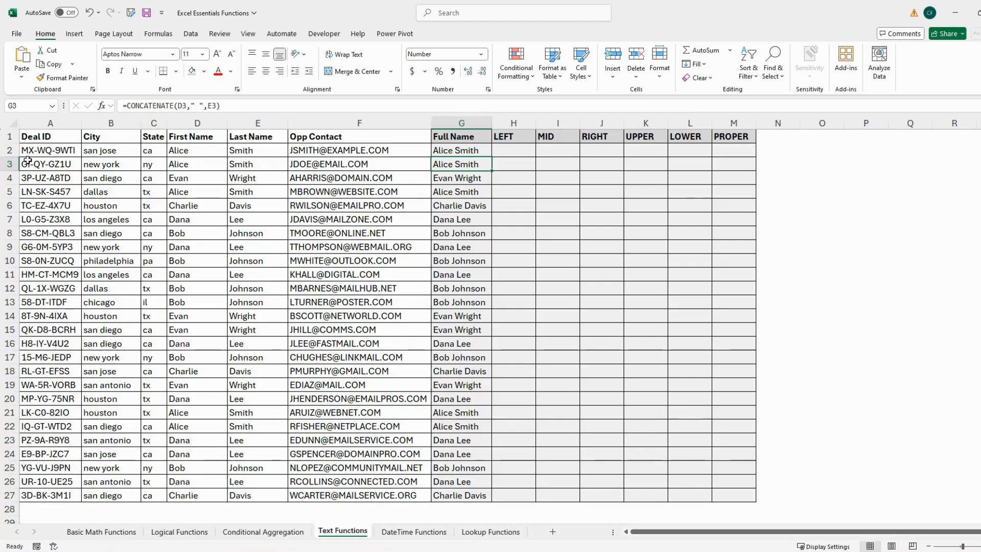
Enter =LEFT(A2,2) in H2 to extract the Deal ID's first two characters, and fill it down to H27
click(528, 148)
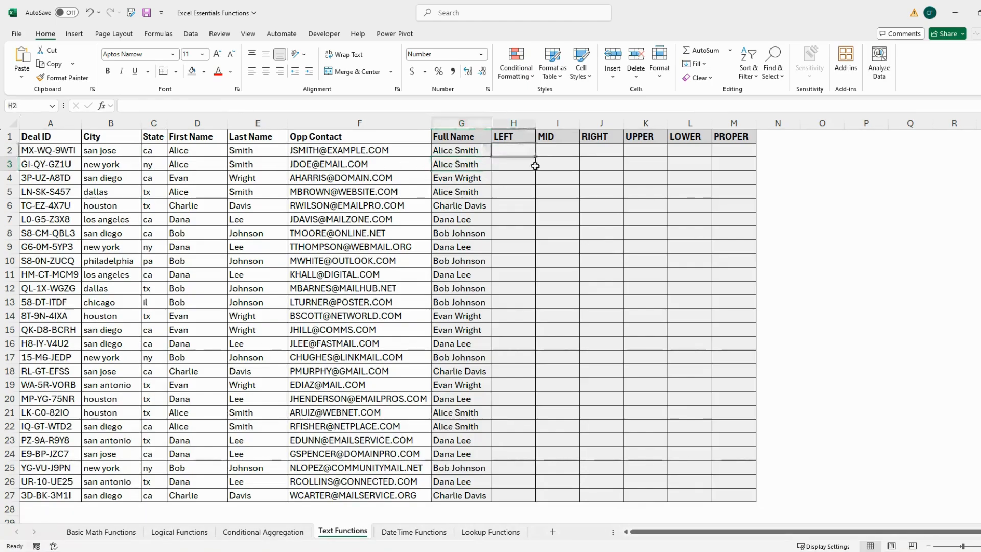
text(=LEFT)
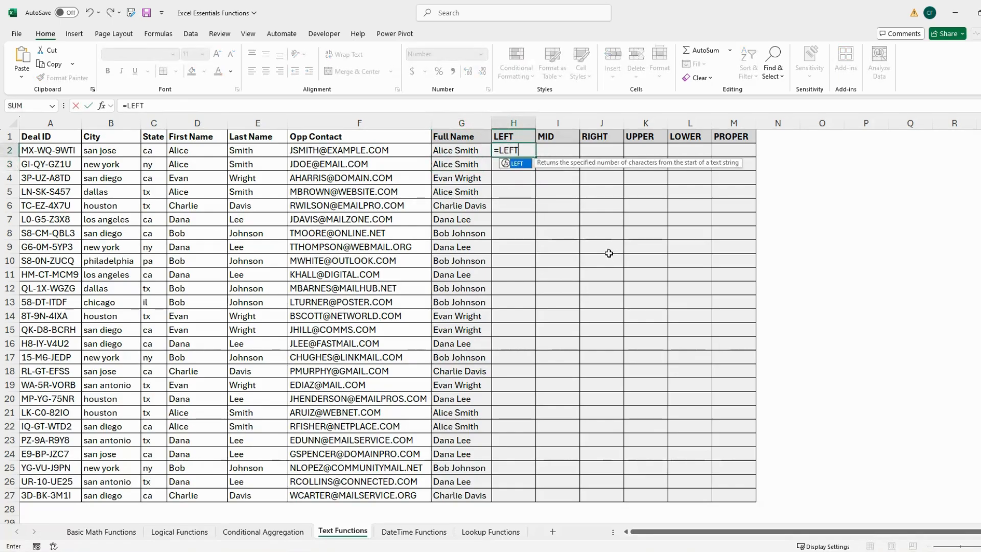
key(Tab)
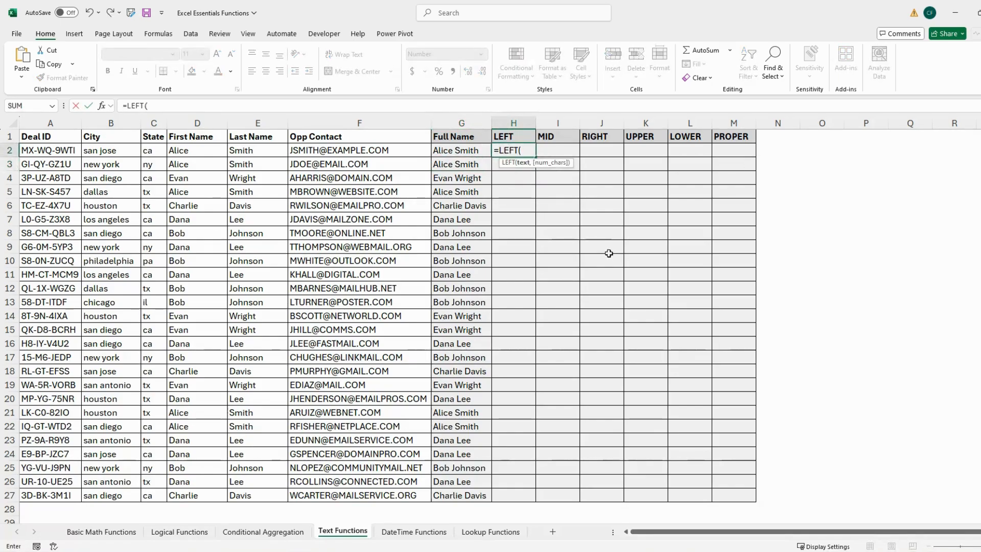
click(66, 152)
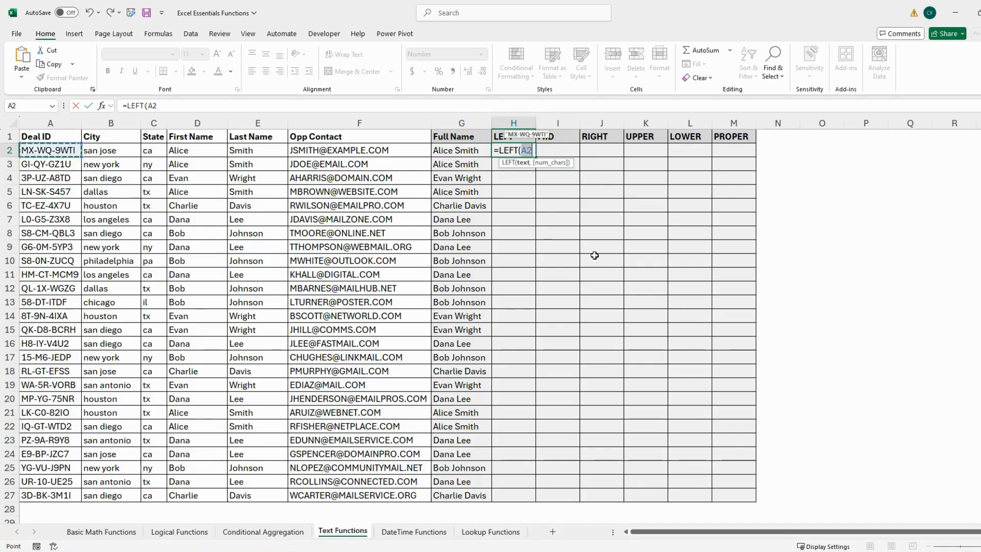
text(,2)
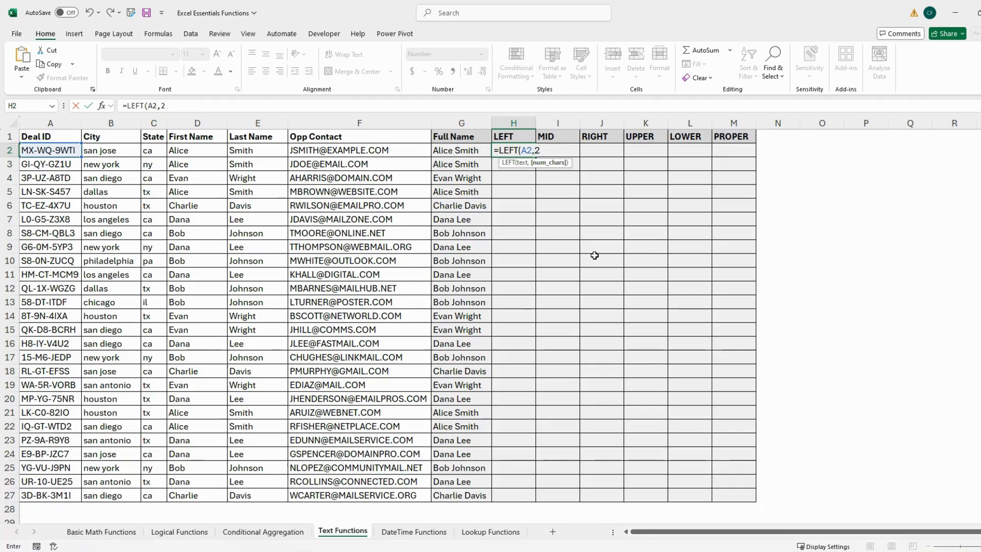
text())
key(Return)
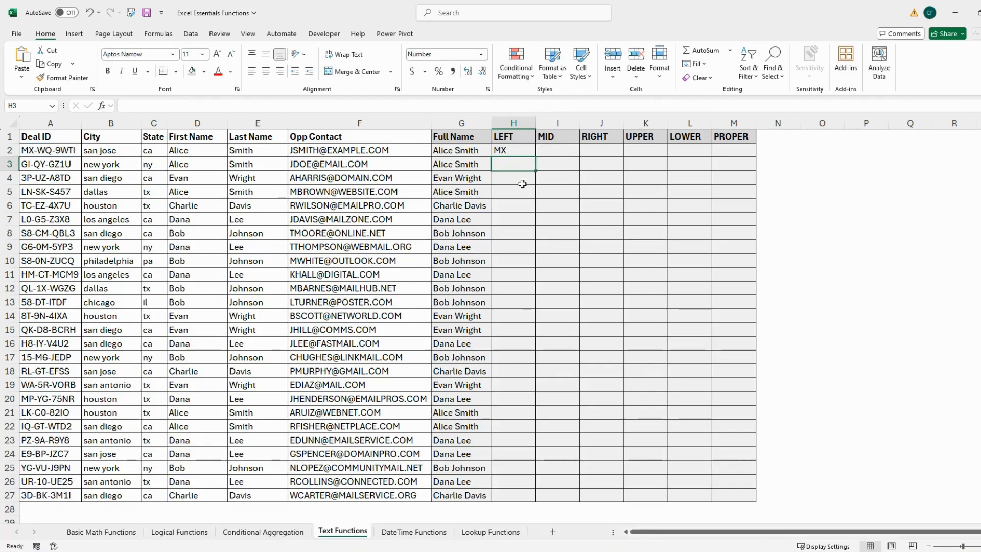
click(524, 154)
double_click(535, 157)
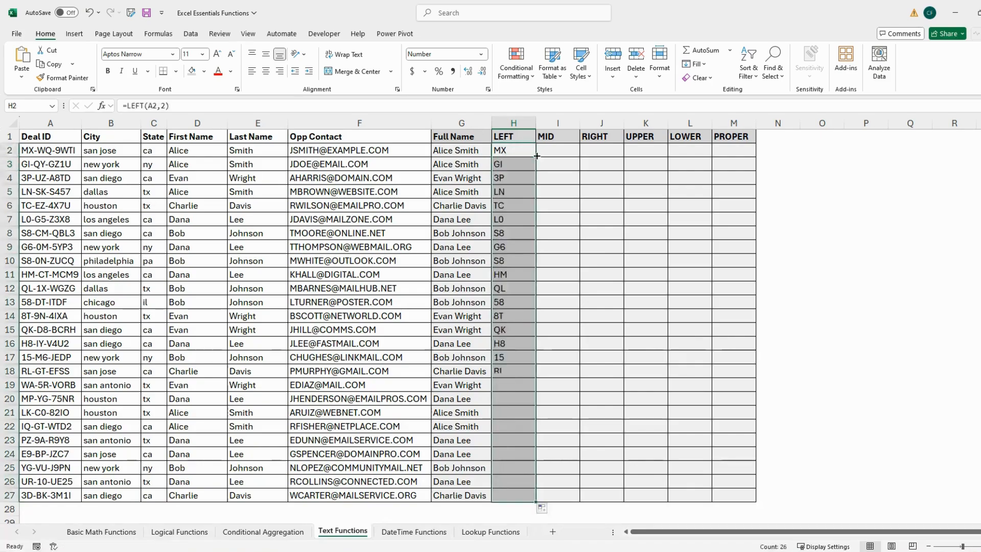
Enter =MID(A2,4,2) in I2 to extract the Deal ID's middle two characters, and fill it down to I27
click(562, 165)
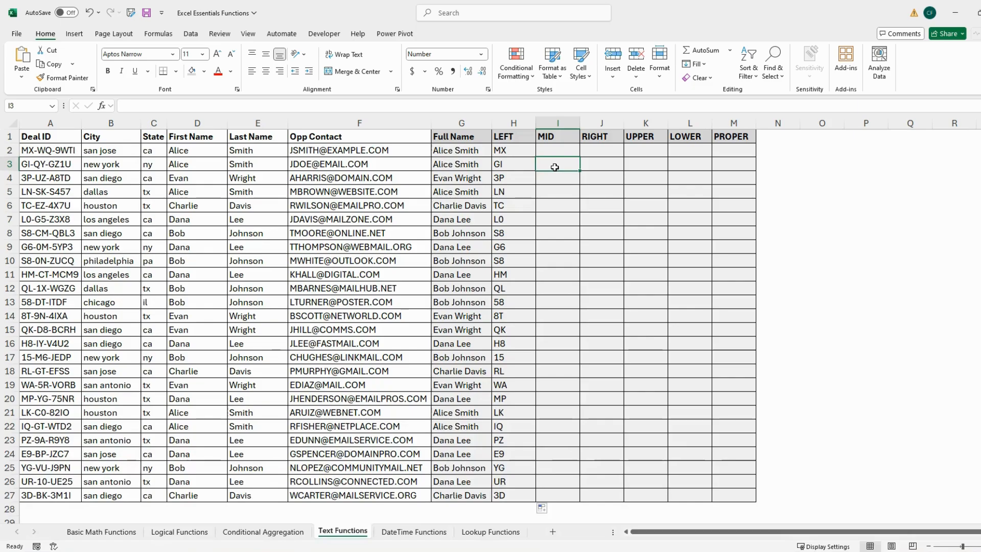
double_click(557, 151)
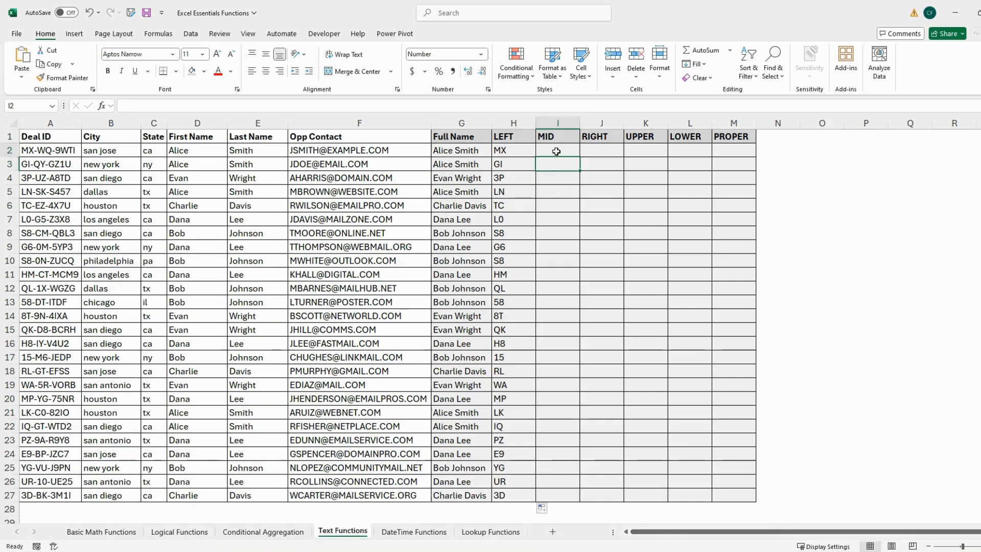
text(=MID()
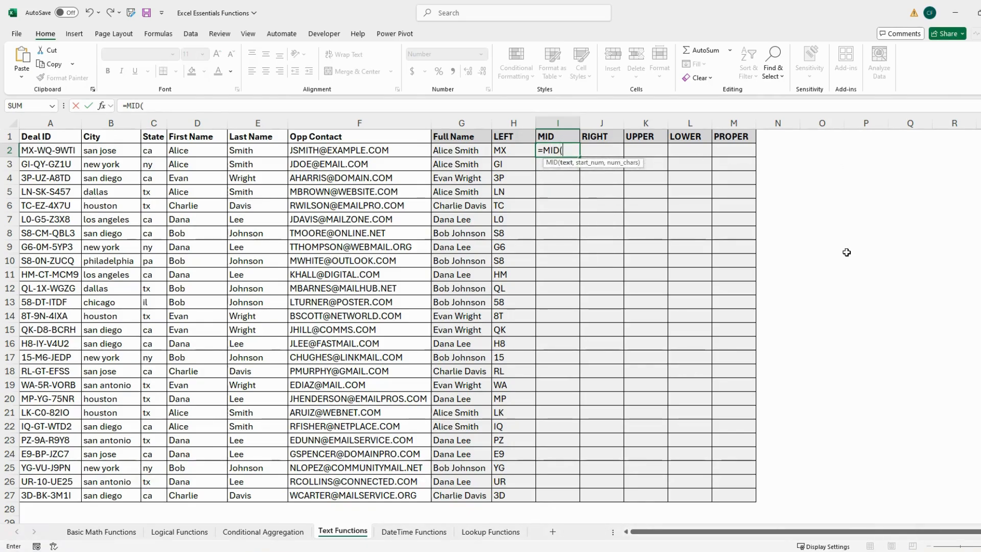
click(72, 153)
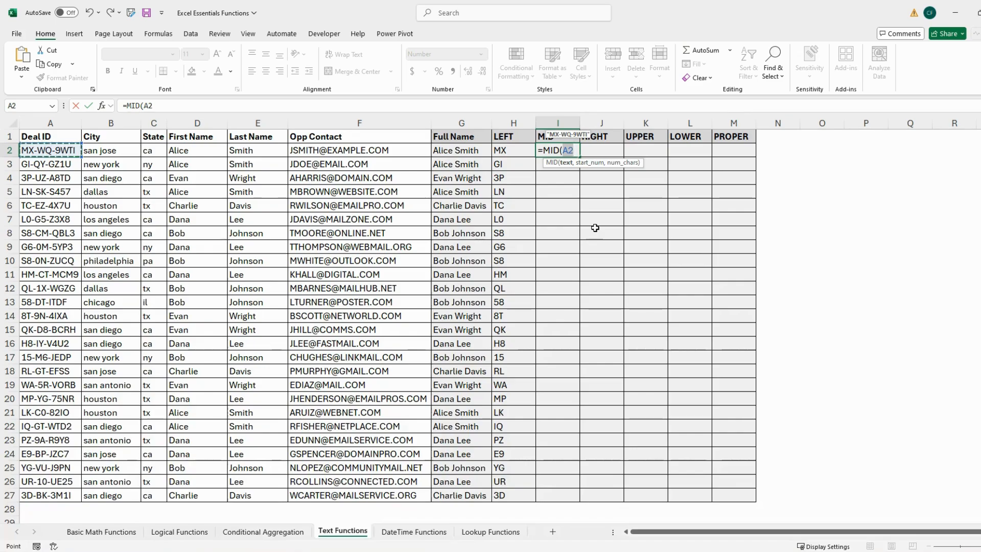
text(,4)
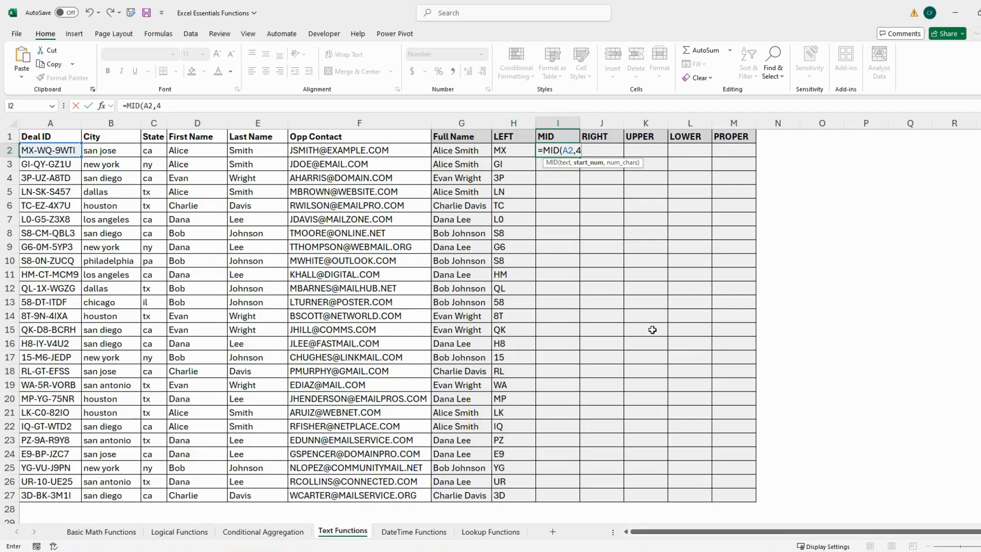
text(,)
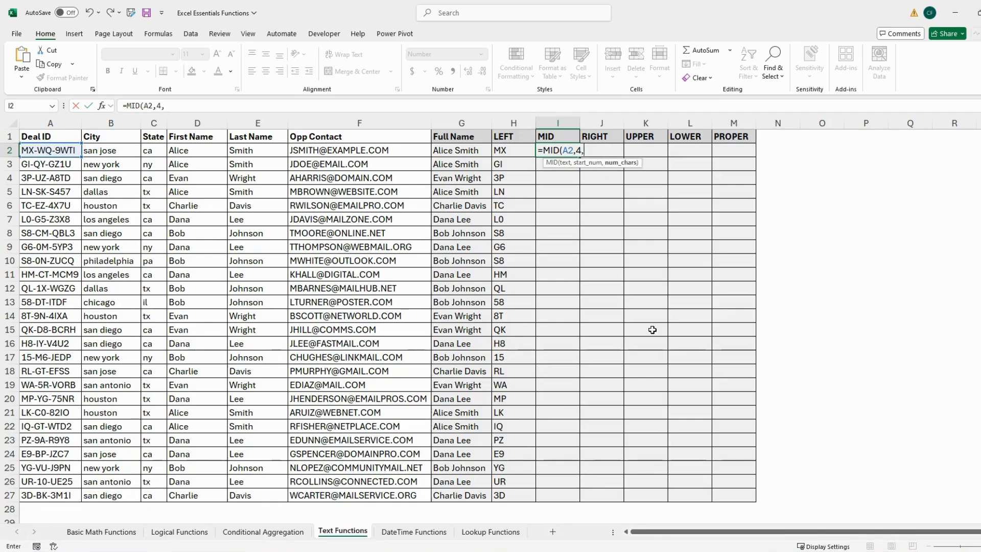
text(2))
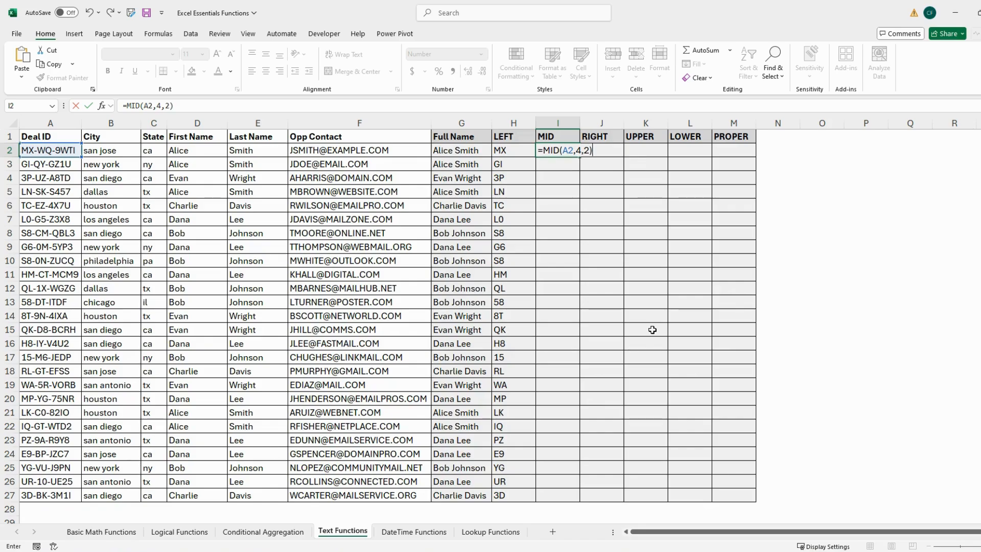
key(Return)
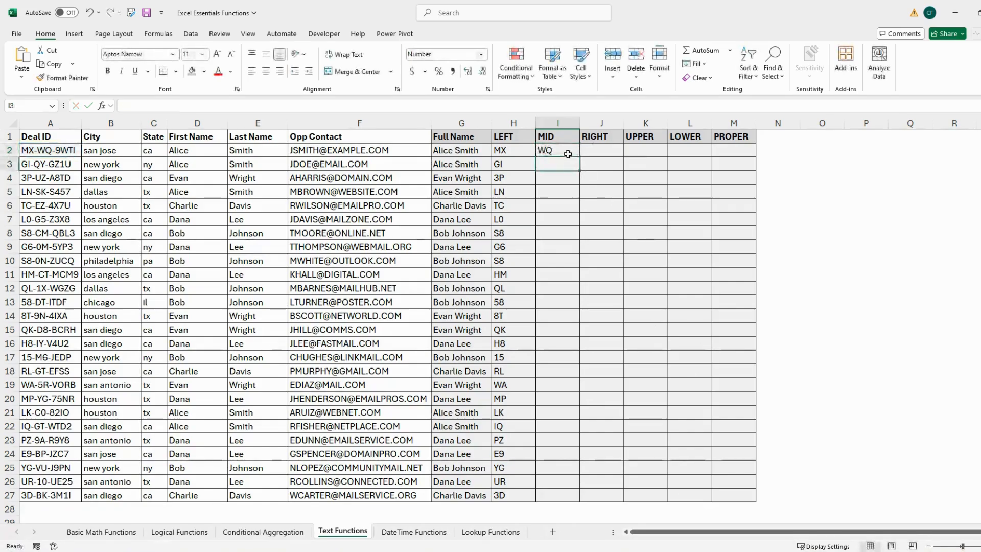
click(568, 153)
double_click(578, 158)
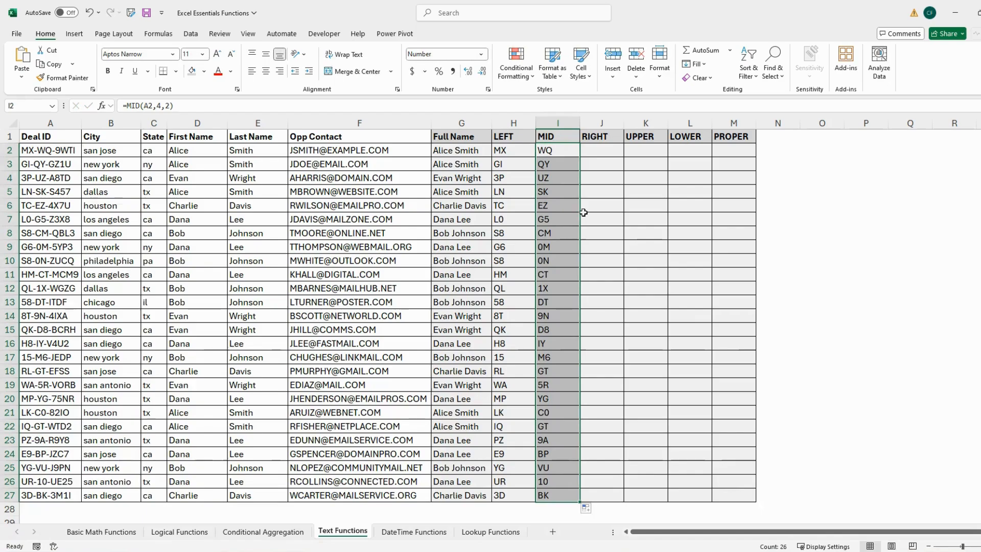
click(558, 153)
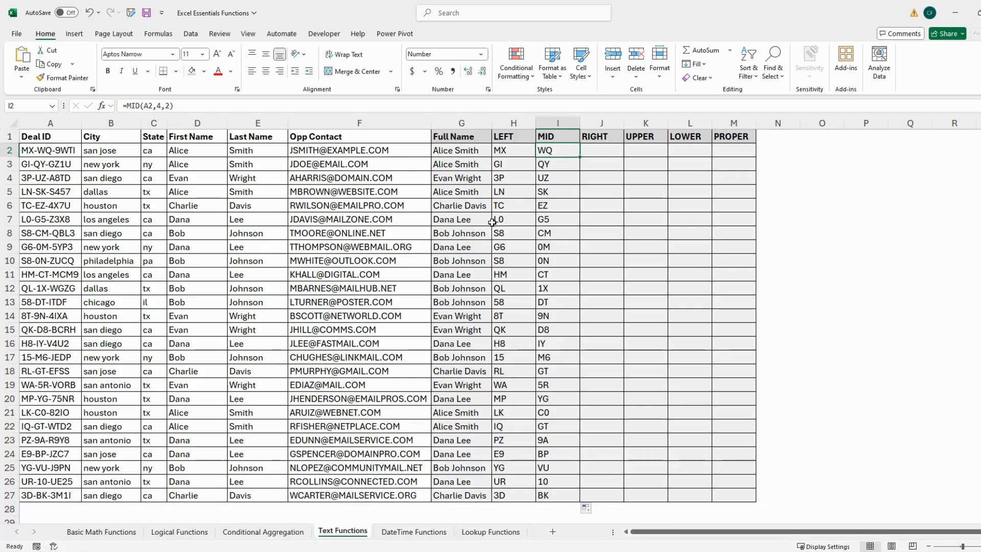
Enter =RIGHT(A2,4) in J2 to extract the Deal ID's last four characters, and fill it down to J27
click(594, 153)
text(=R)
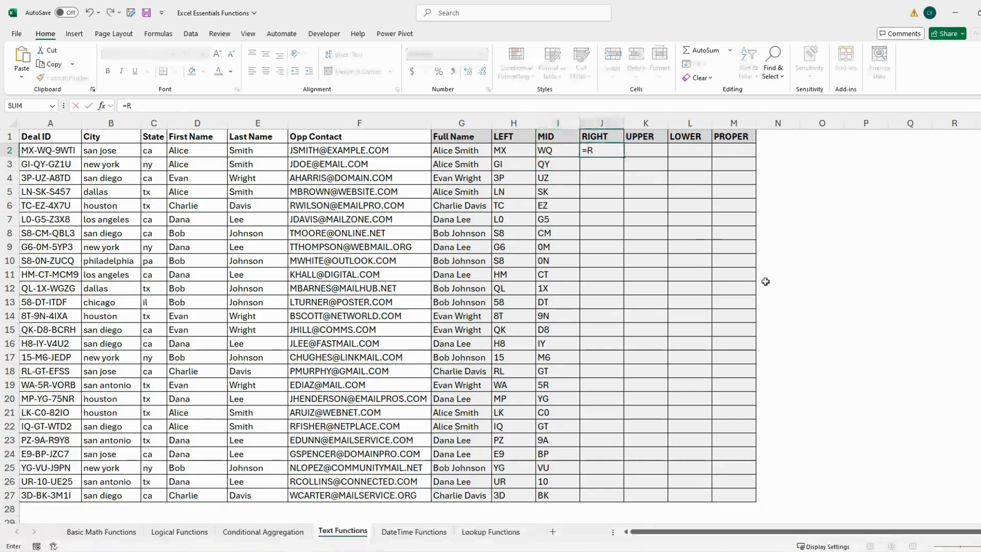
text(IGHT()
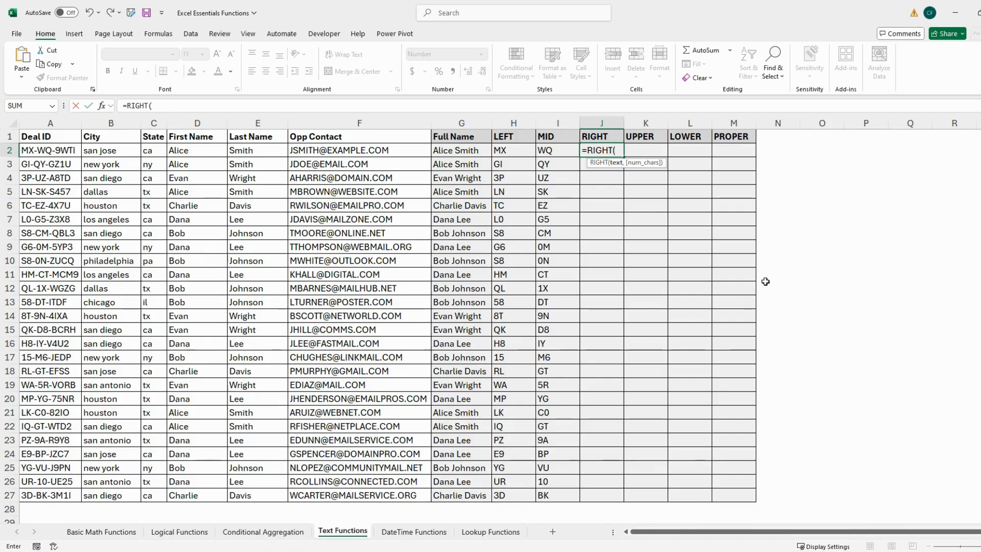
click(74, 154)
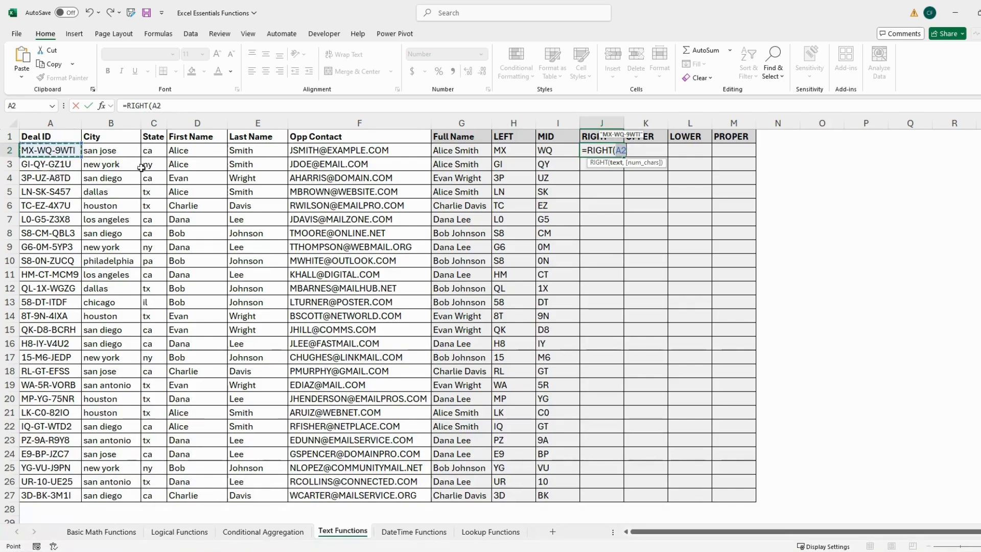
text(, )
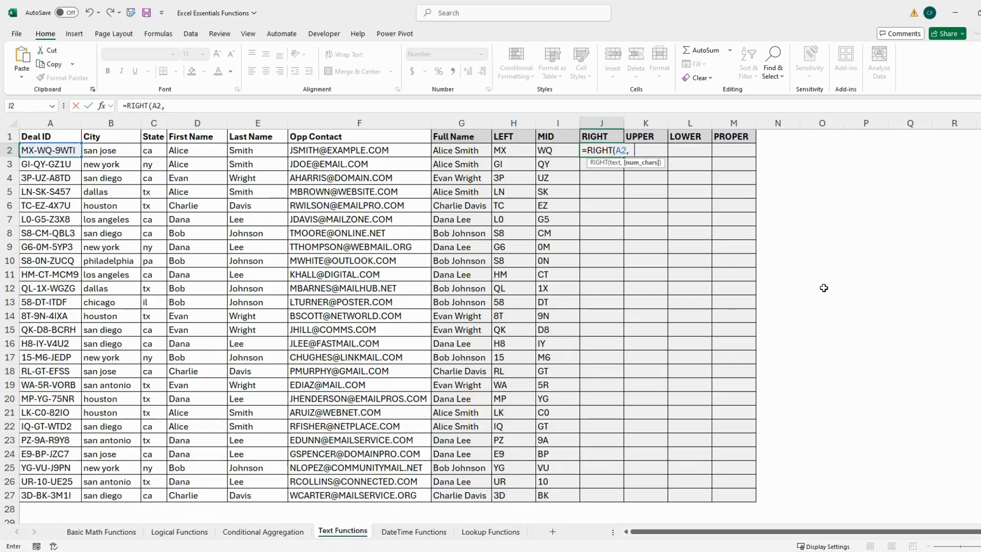
text(4))
key(Return)
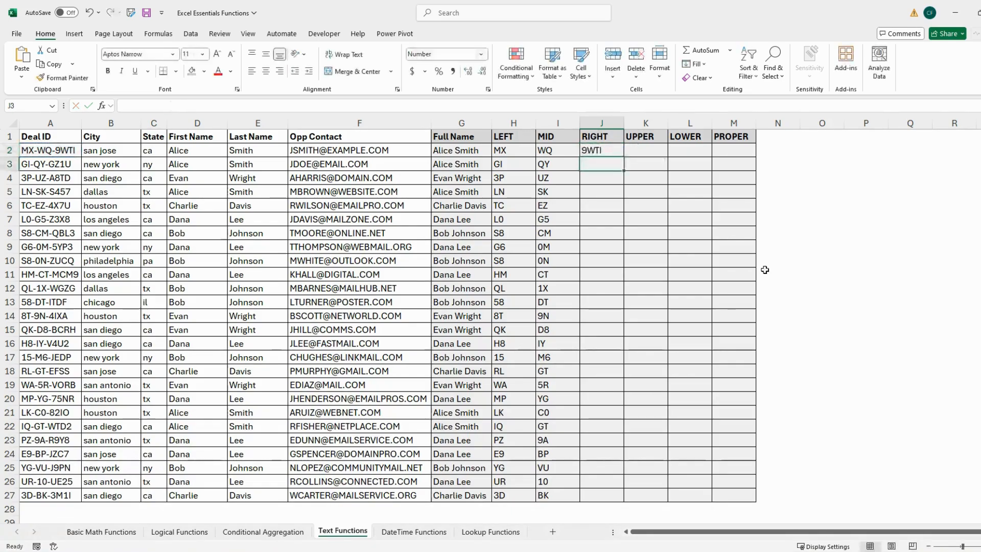
click(610, 151)
double_click(624, 157)
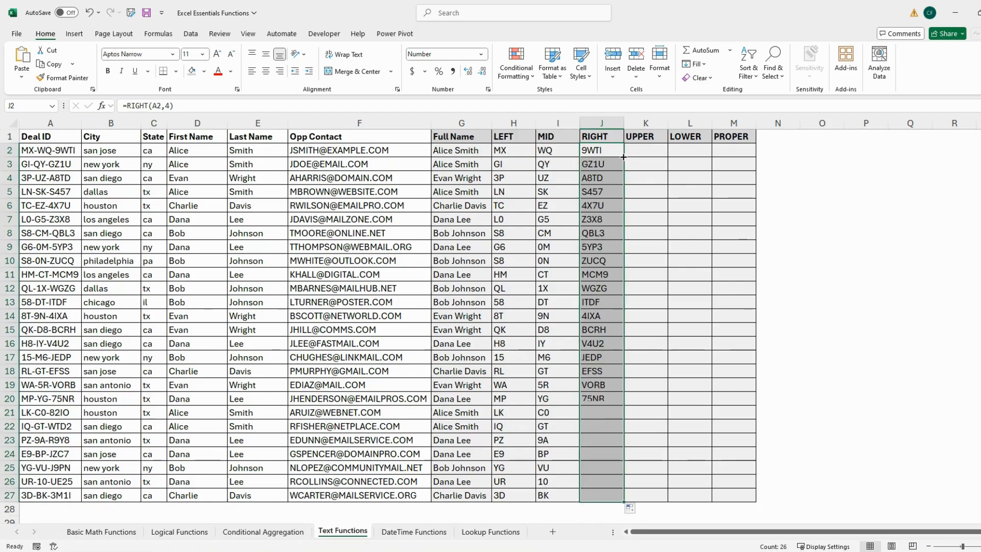
Enter =UPPER(C2) in K2 to capitalize the state abbreviation, and fill it down to K27
click(644, 148)
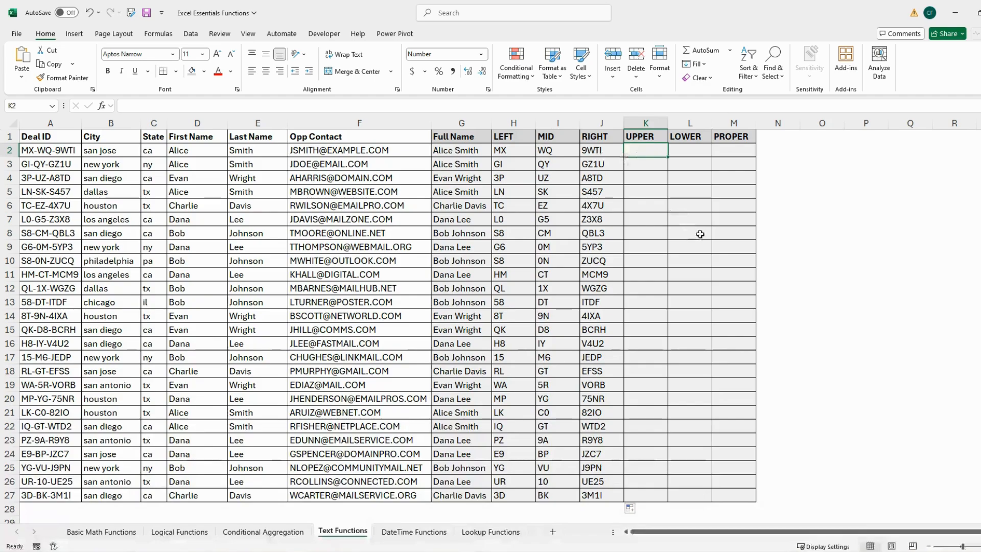
text(=)
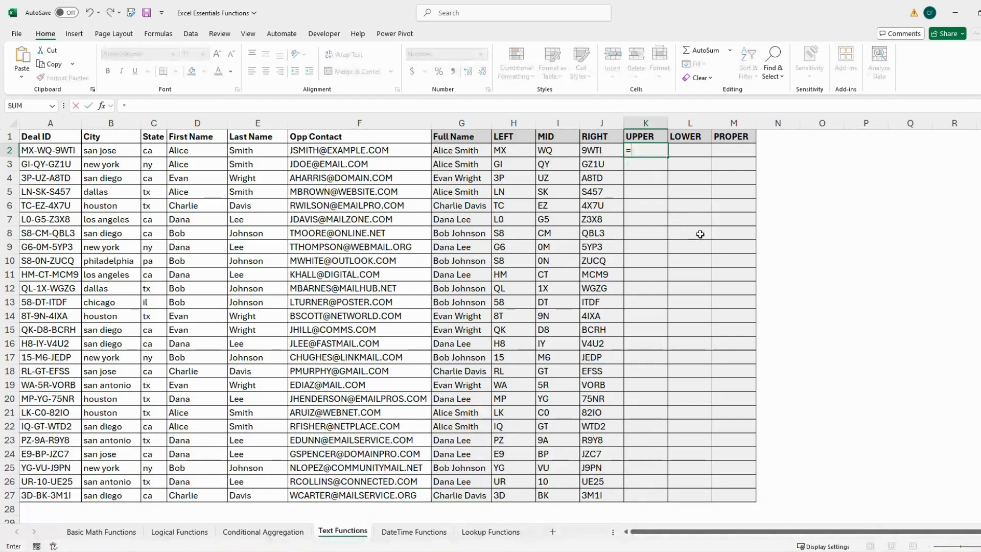
text(U)
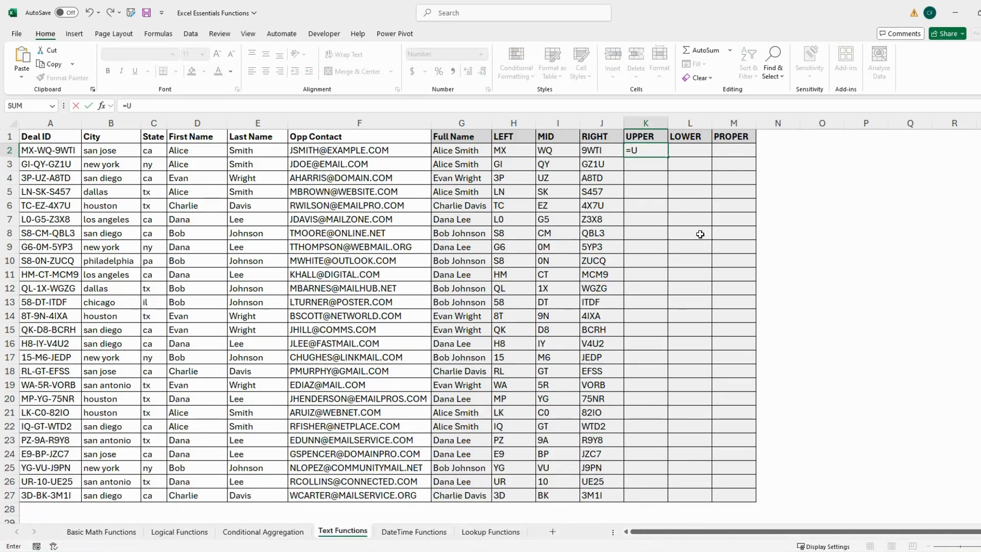
text(PPER()
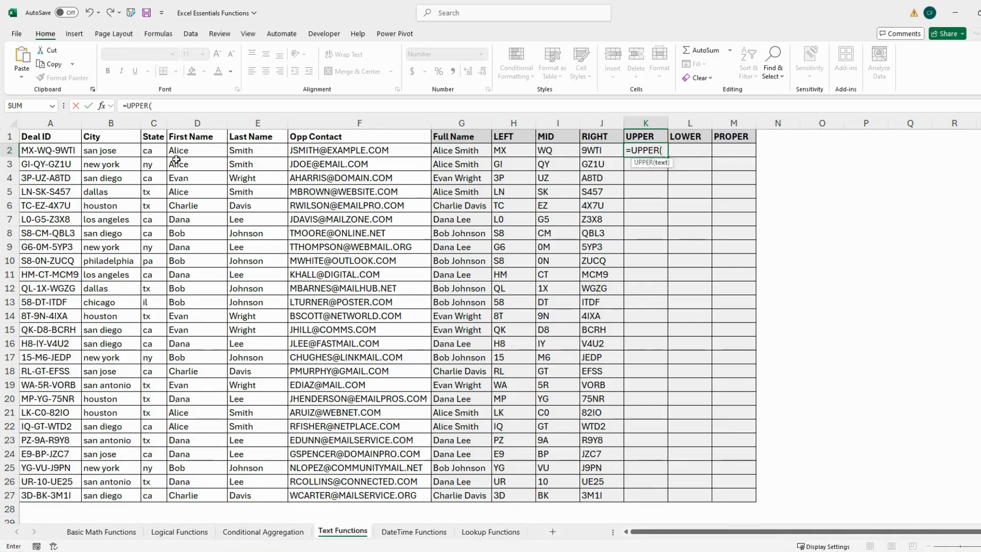
click(160, 152)
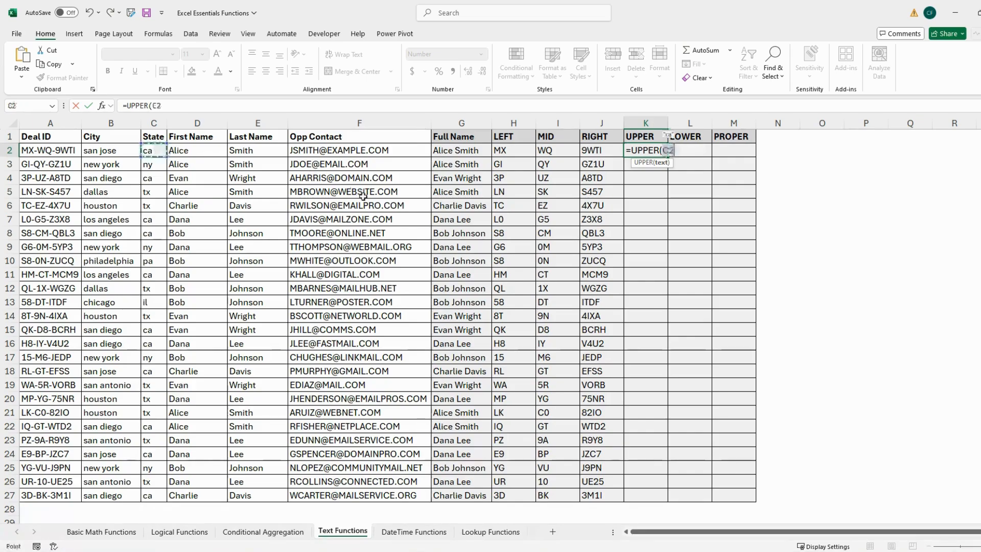
text())
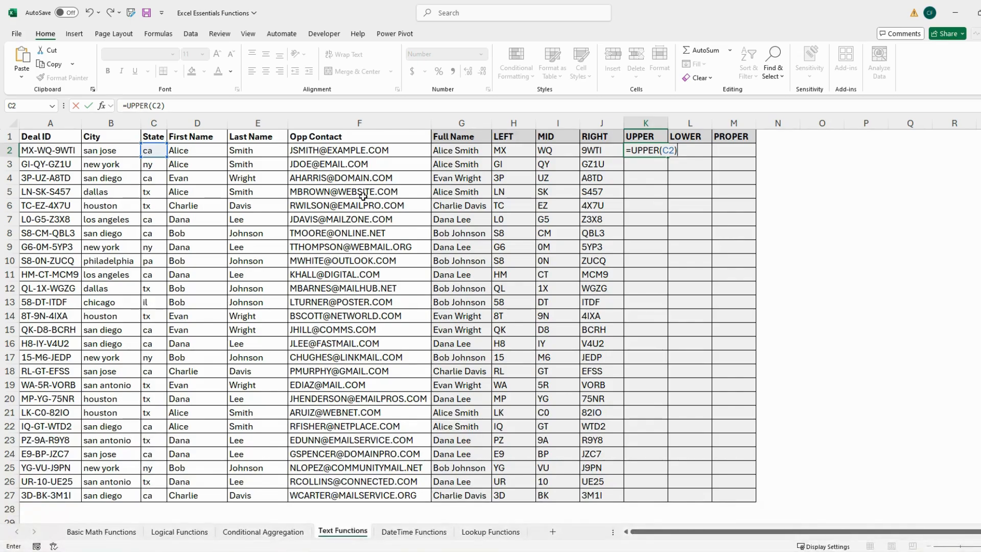
key(Return)
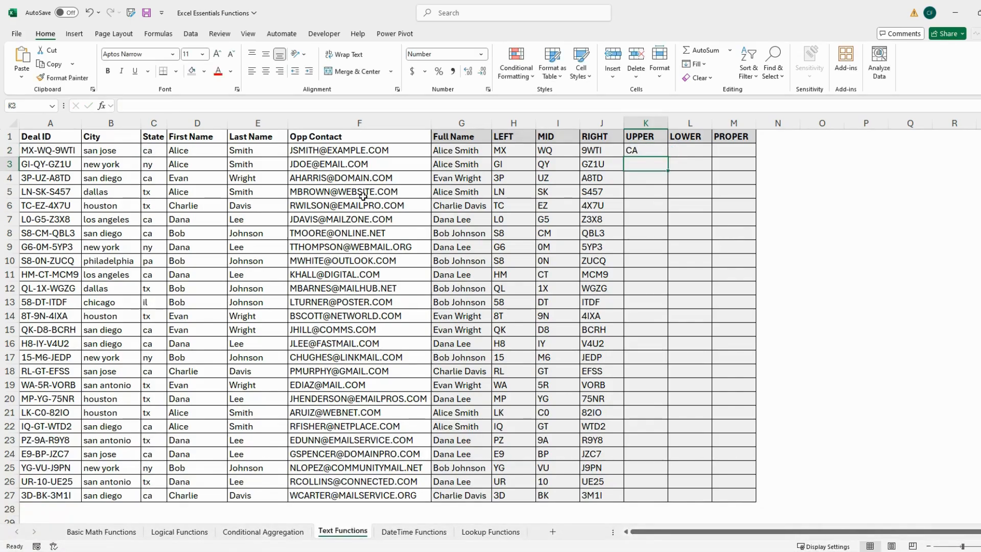
click(662, 154)
double_click(666, 157)
click(690, 178)
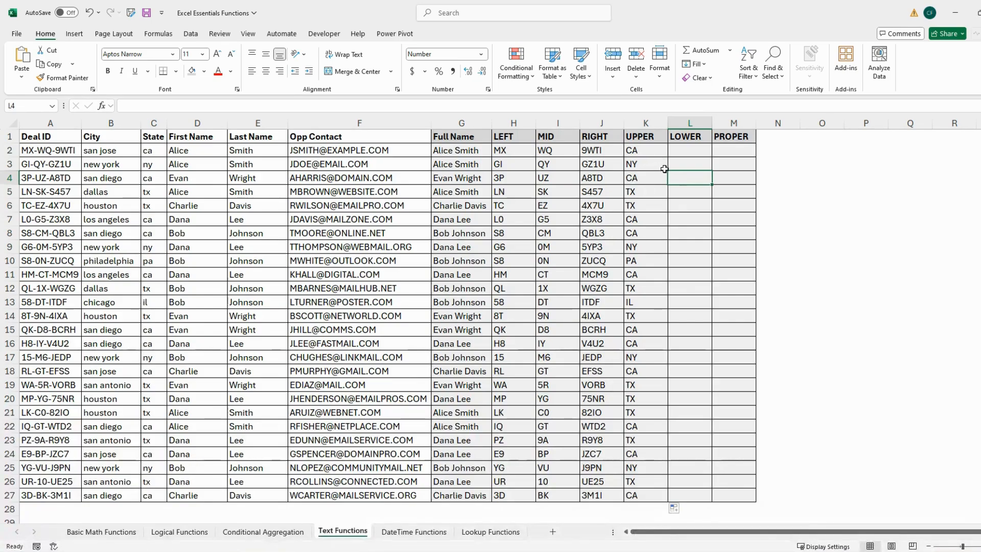
Enter =LOWER(F2) in L2 to convert the Opp Contact to lowercase, fill it down to L27, and autofit column L
click(682, 153)
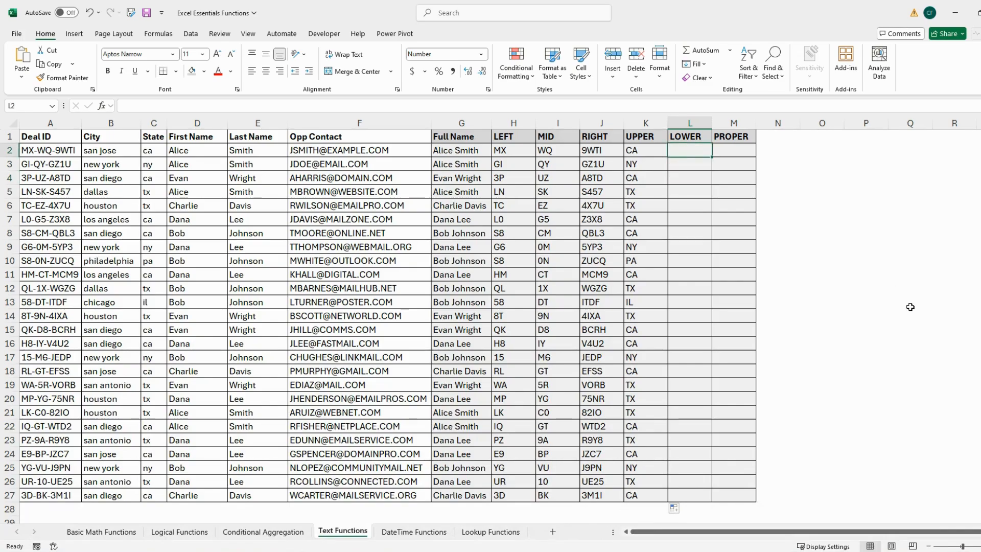
text(=LOWER)
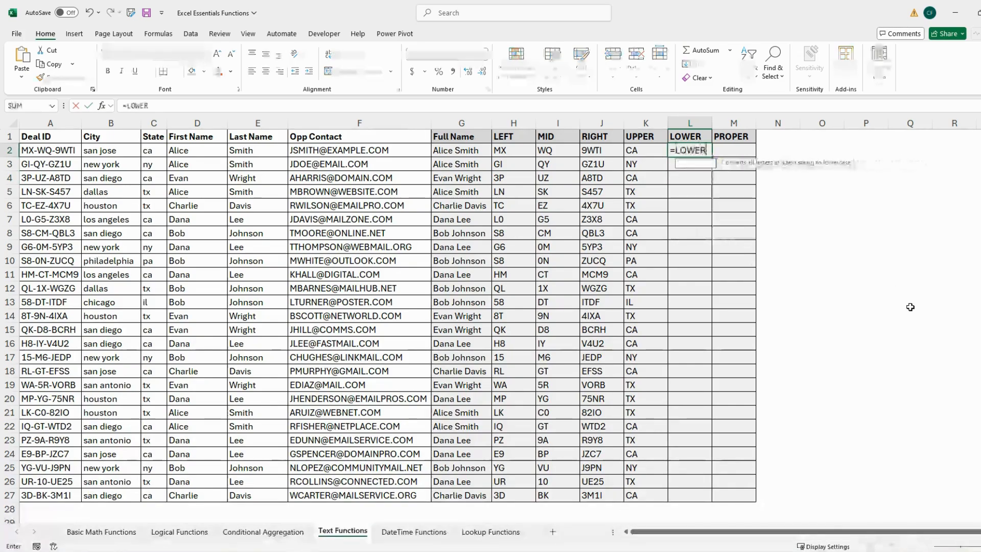
text(()
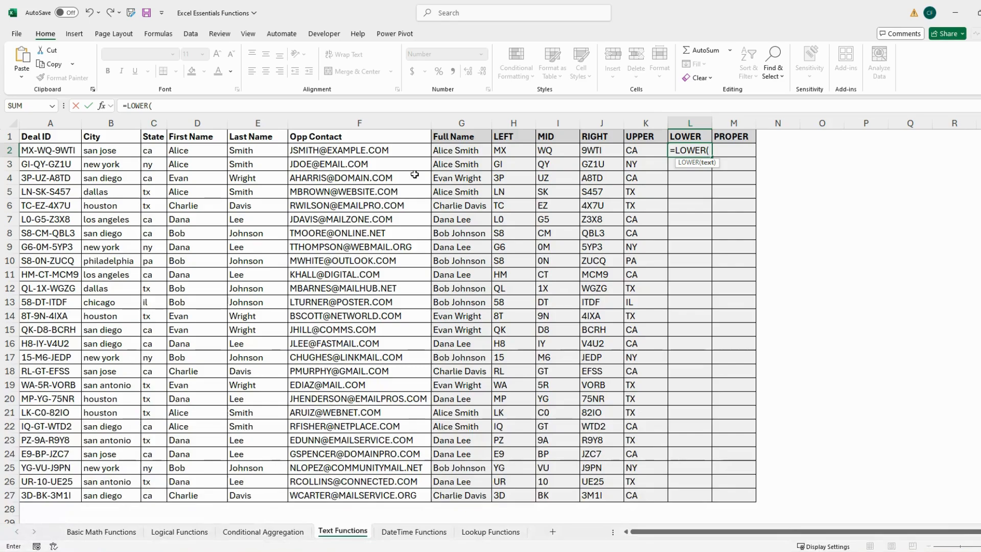
click(401, 152)
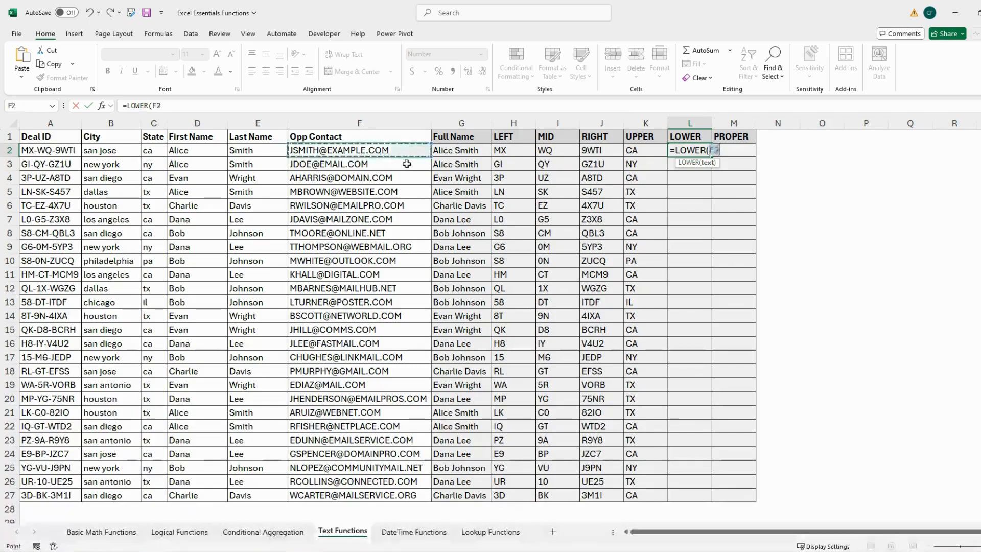
key(Return)
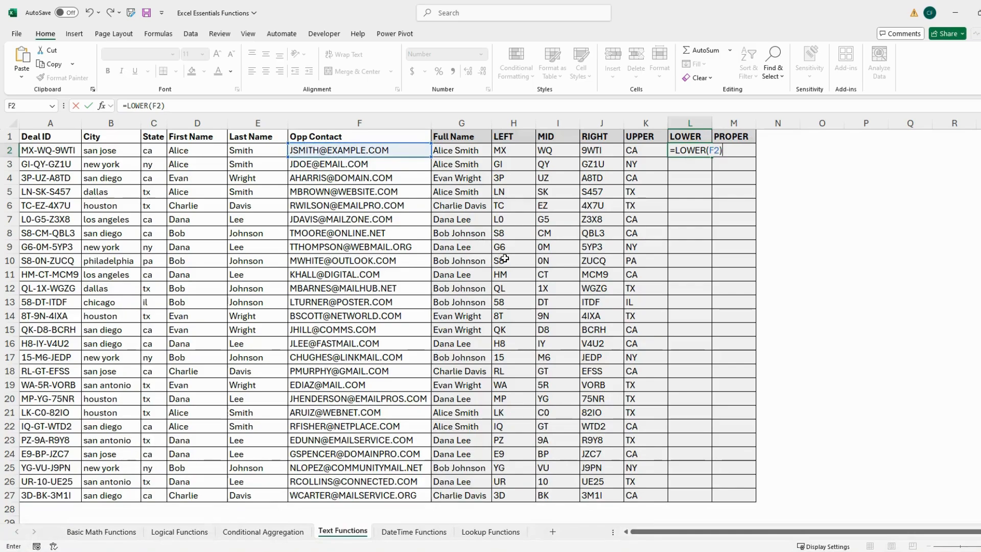
click(692, 151)
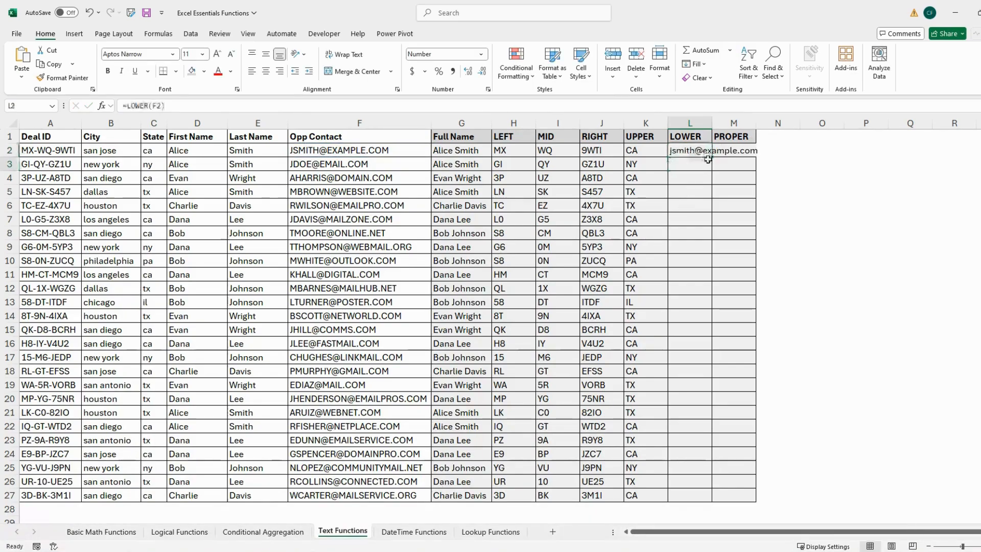
double_click(712, 158)
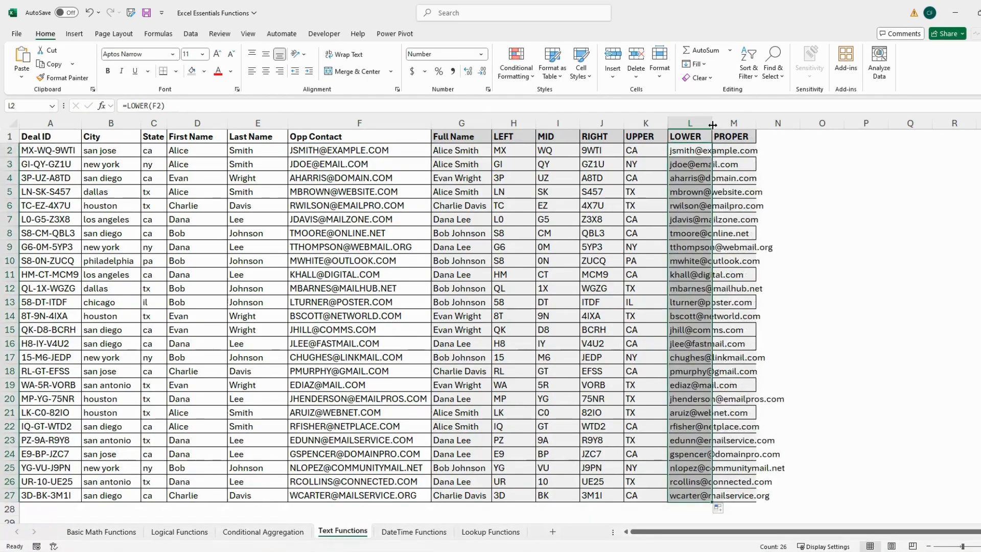
double_click(712, 125)
Enter =PROPER(B2) in M2 to capitalize each word of the city name, and fill it down to M27
click(817, 152)
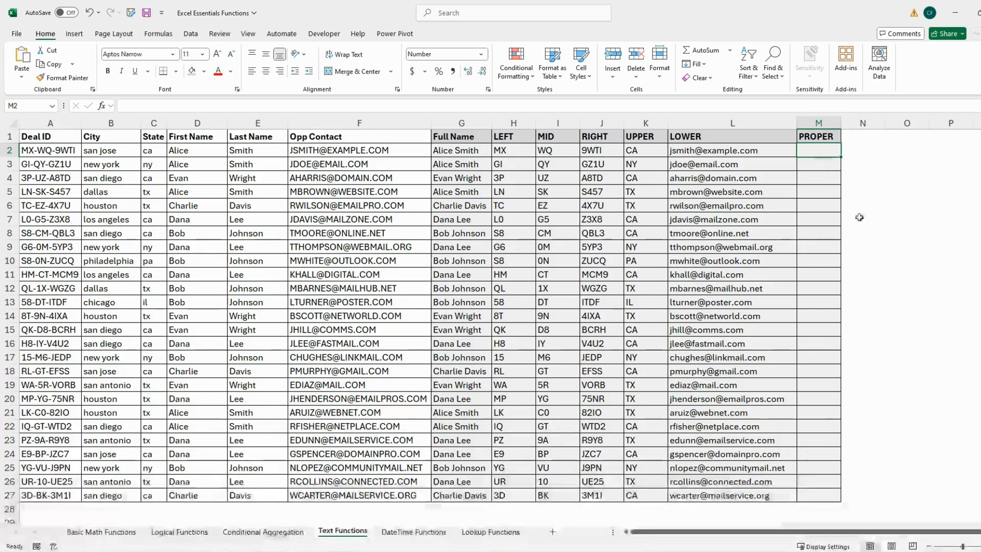
text(=P)
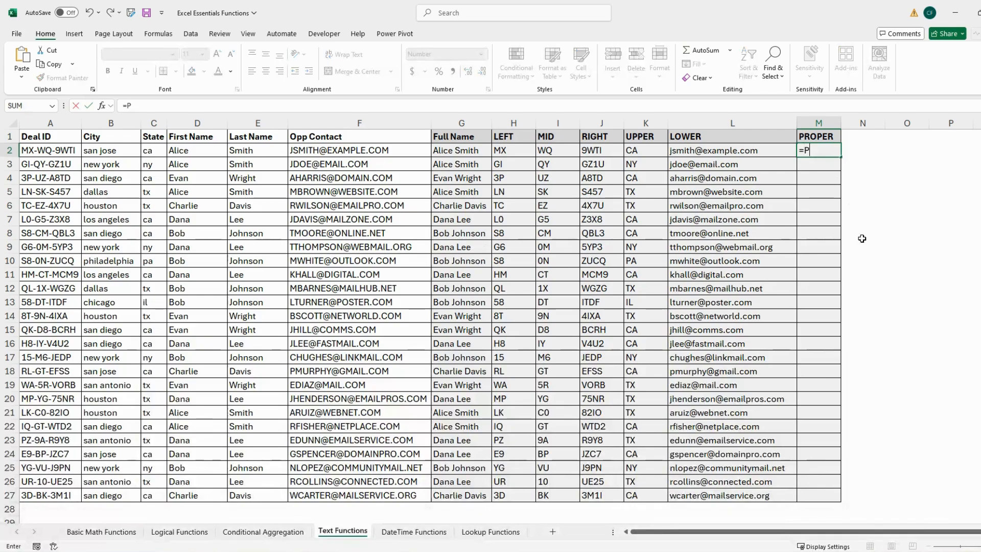
text(ROPER()
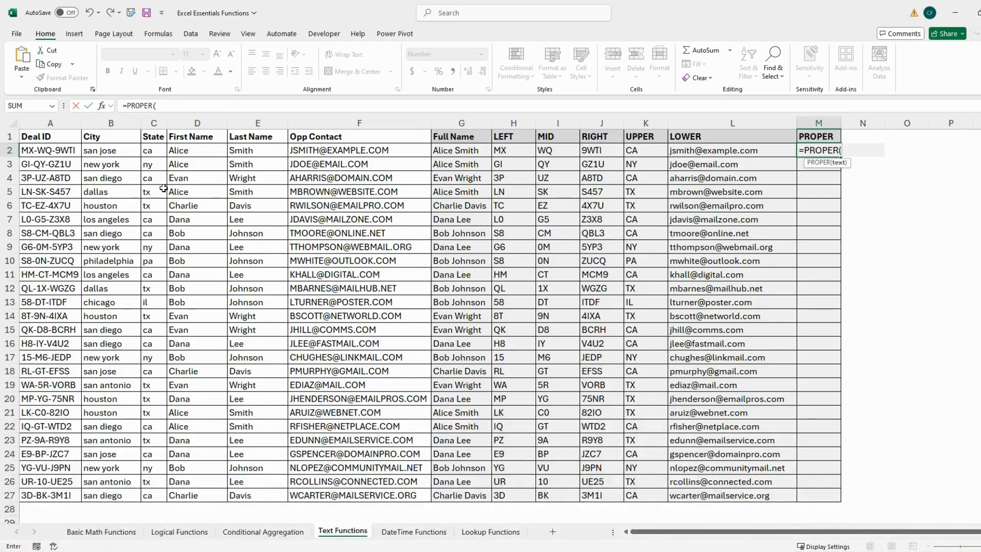
click(123, 148)
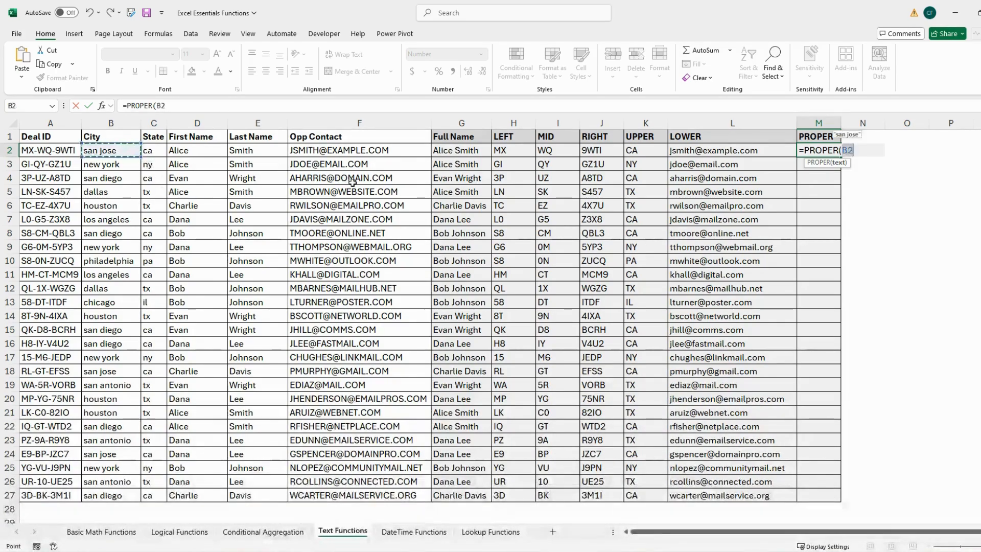
text())
key(ctrl+Return)
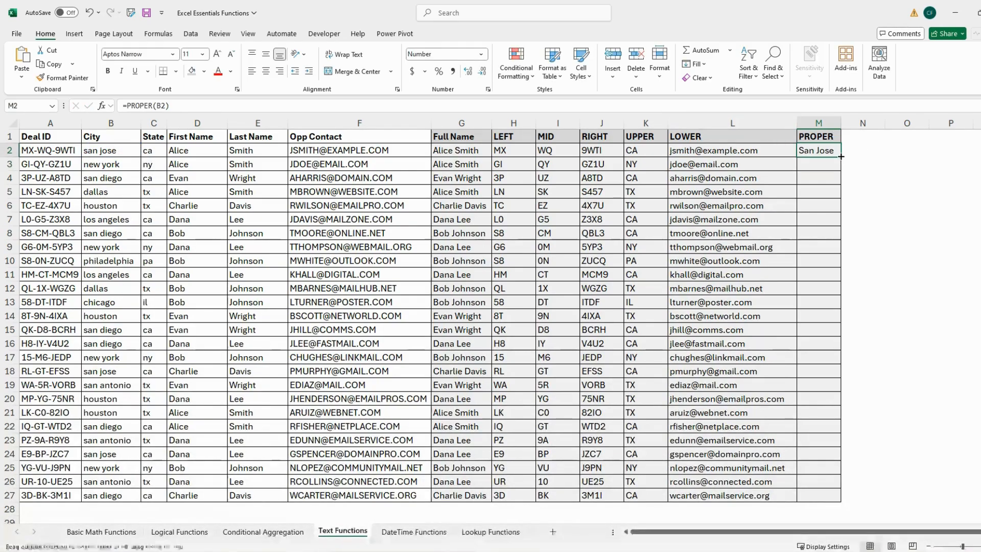
double_click(841, 155)
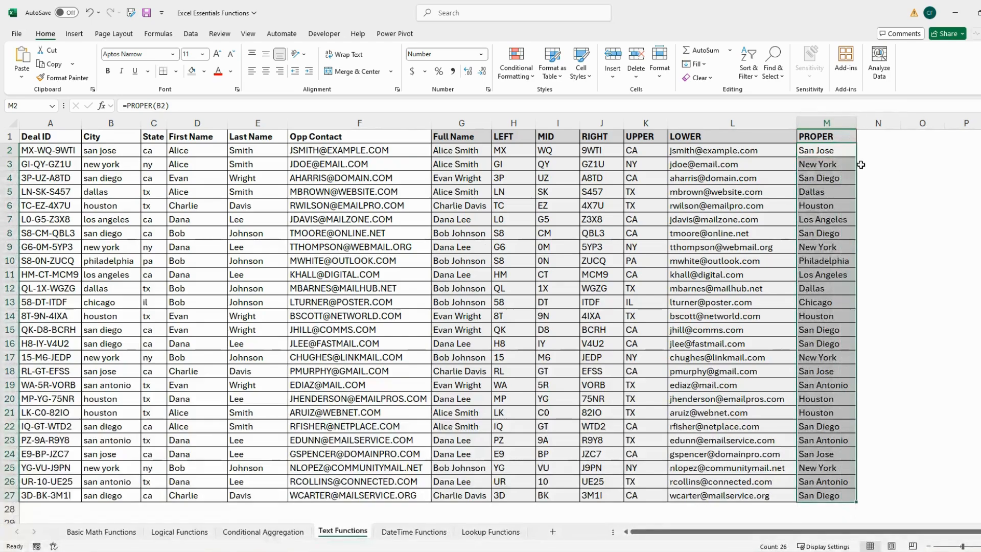
click(854, 164)
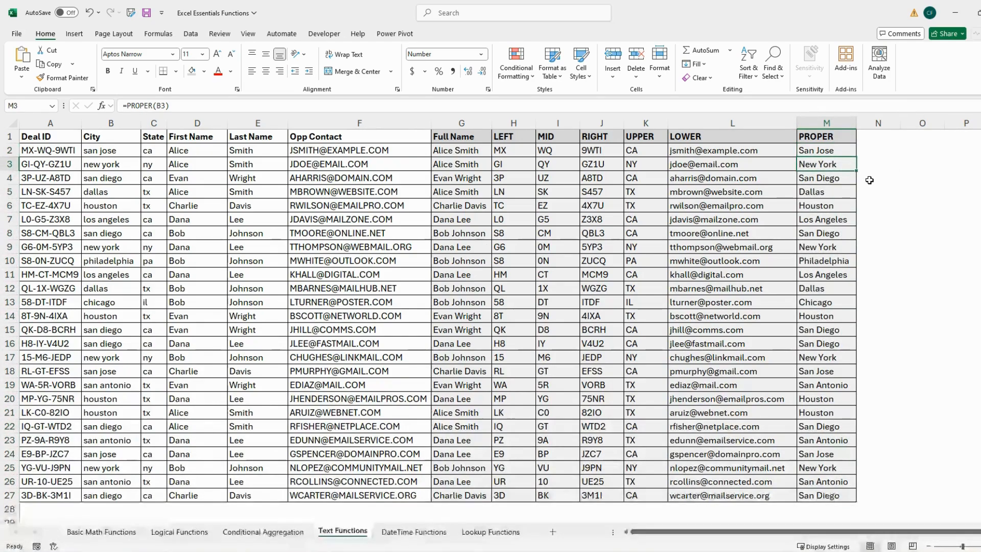